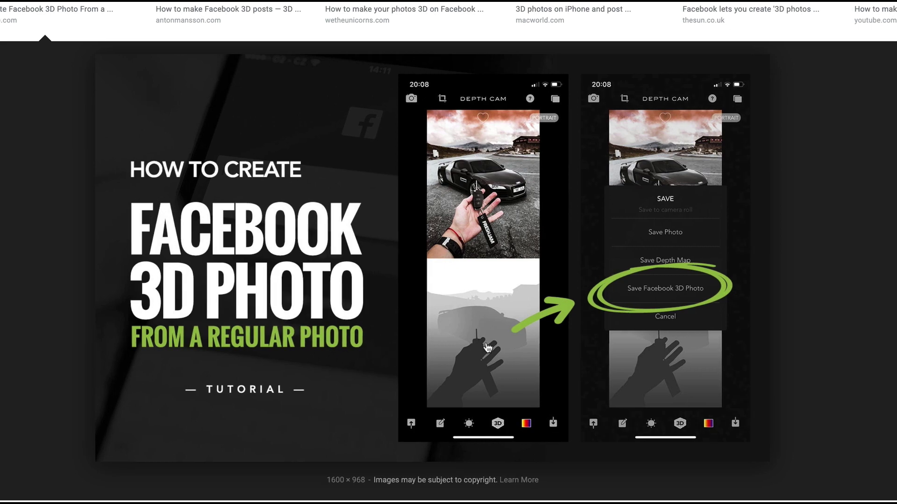
scroll(487, 348, down, 2)
scroll(487, 347, down, 3)
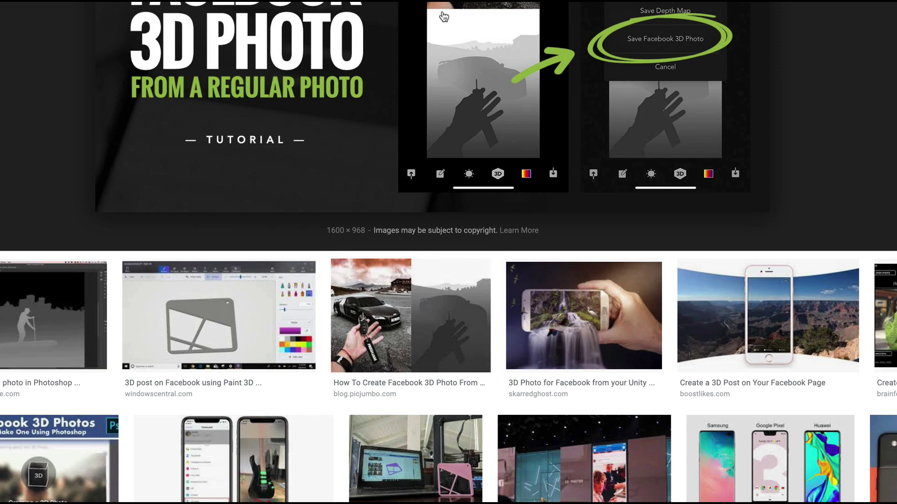
scroll(488, 37, down, 5)
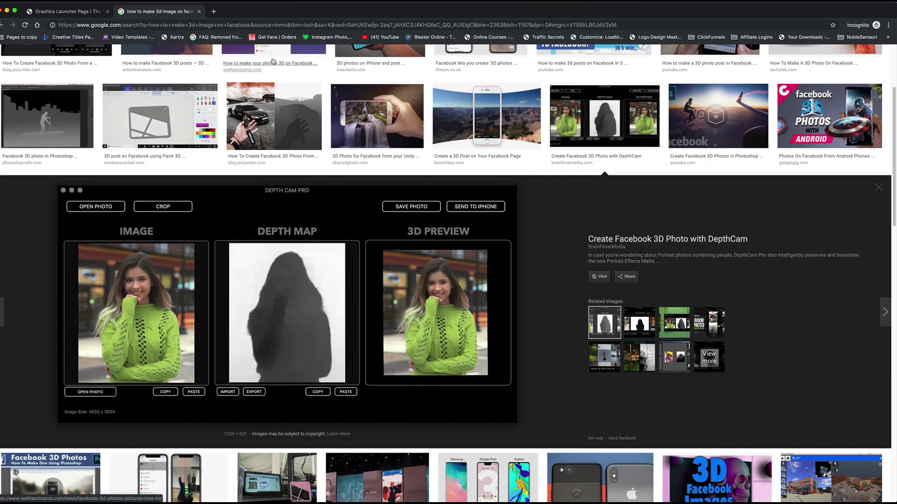
Return to the Graphics Launcher page and highlight its web address to point it out
click(74, 14)
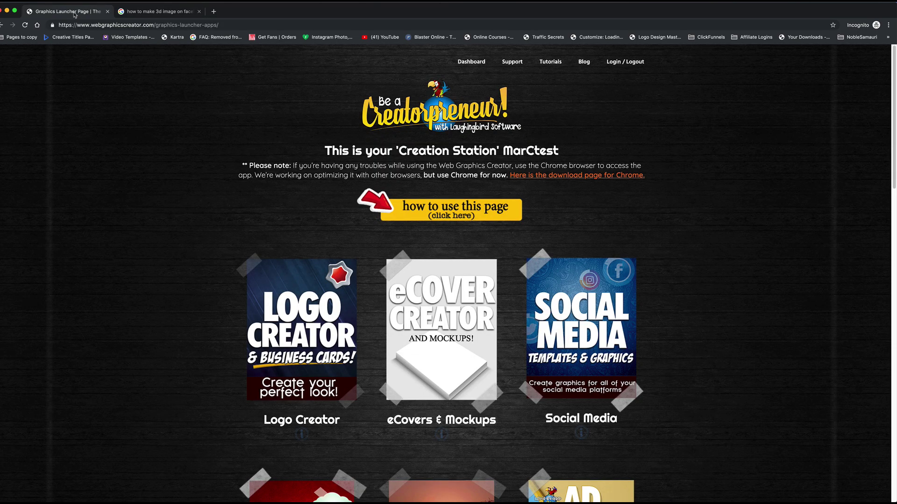
scroll(338, 315, down, 3)
scroll(338, 316, down, 2)
scroll(338, 320, up, 3)
scroll(338, 320, up, 2)
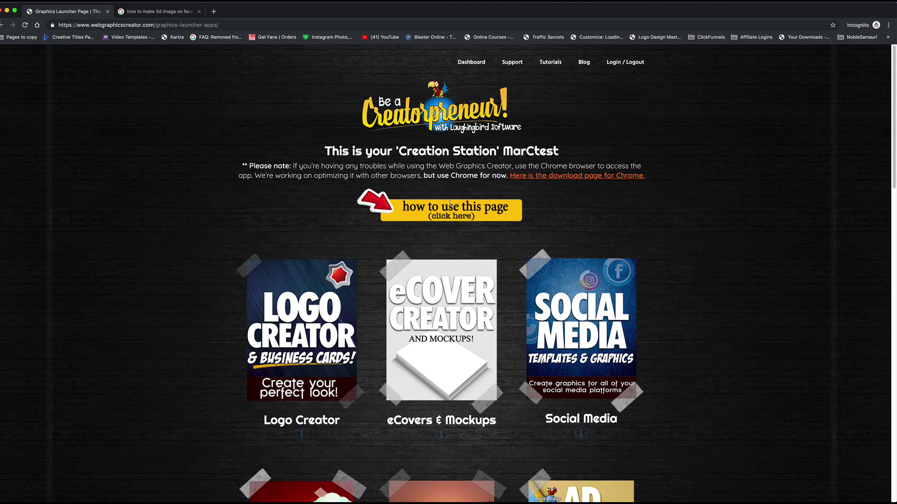
scroll(438, 355, down, 1)
scroll(438, 355, down, 2)
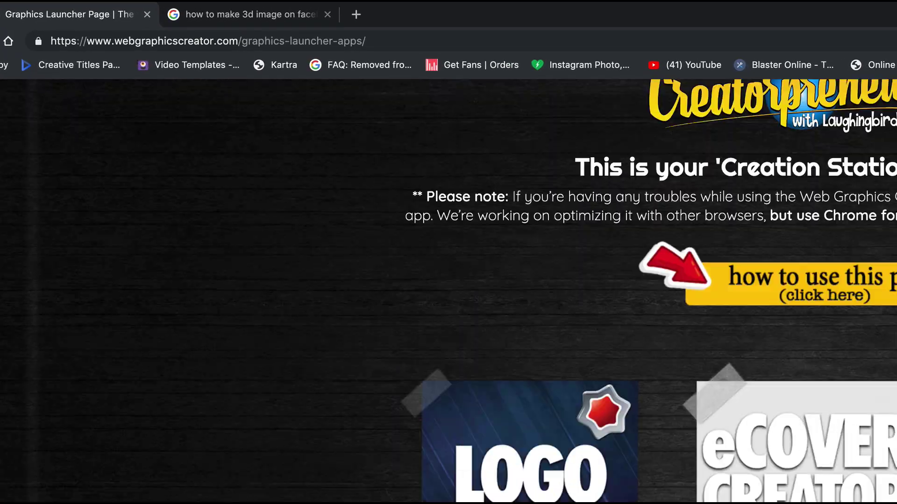
scroll(448, 291, up, 2)
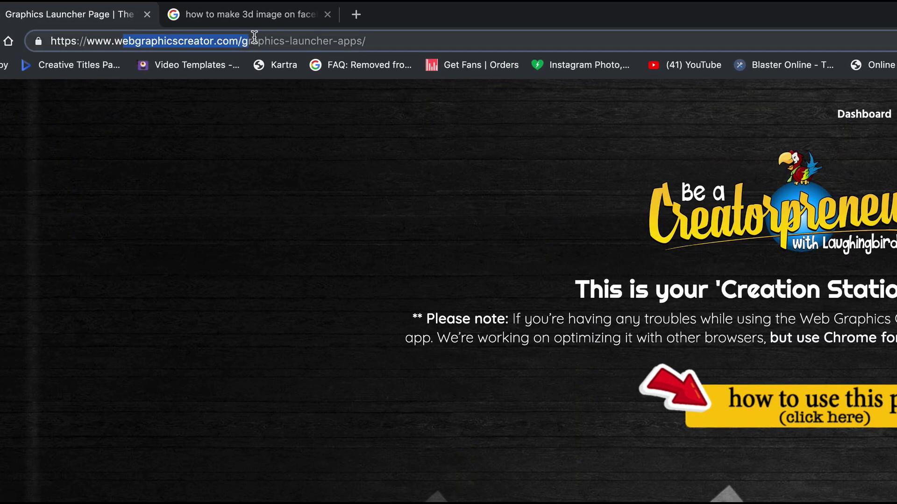
drag(119, 42, 382, 40)
click(384, 40)
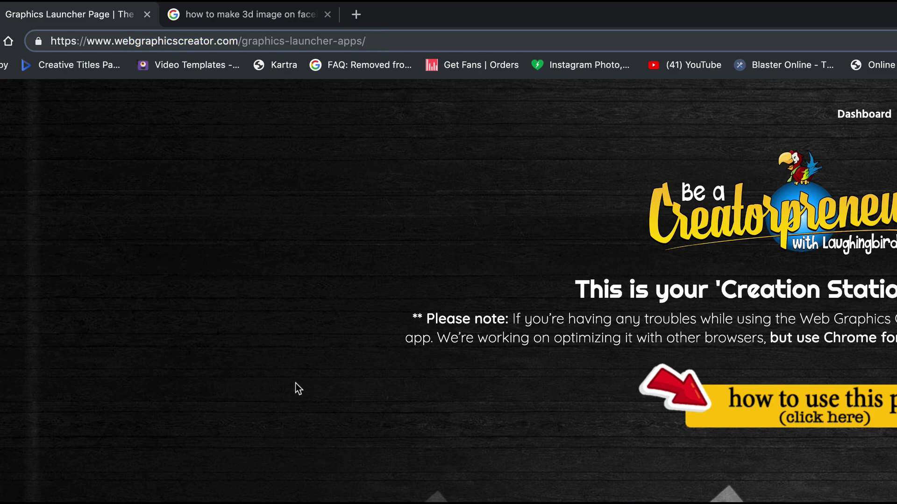
scroll(183, 202, down, 3)
scroll(183, 202, down, 2)
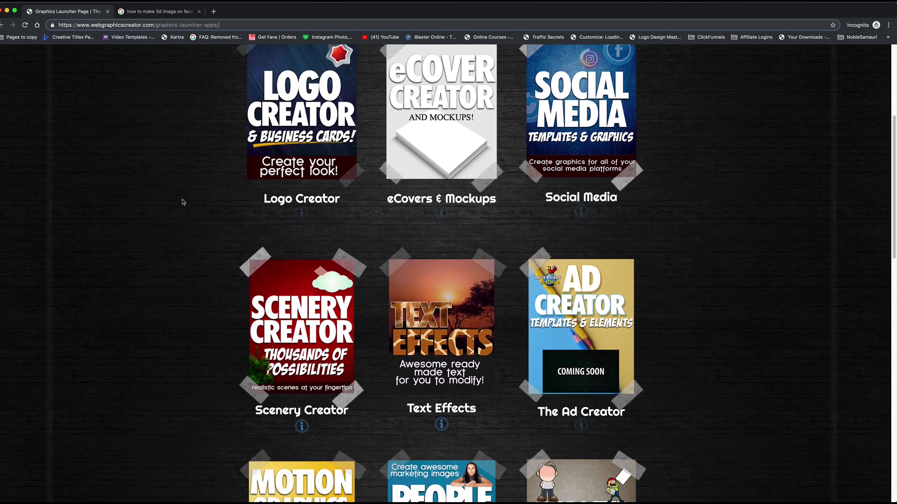
scroll(182, 202, down, 1)
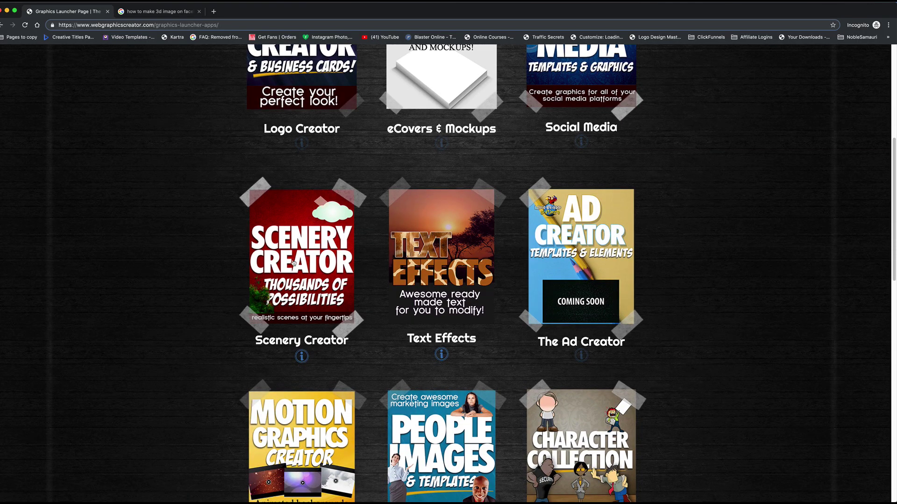
Launch the Scenery Creator and load the CREATIVE tree-and-hills template onto the canvas
click(315, 268)
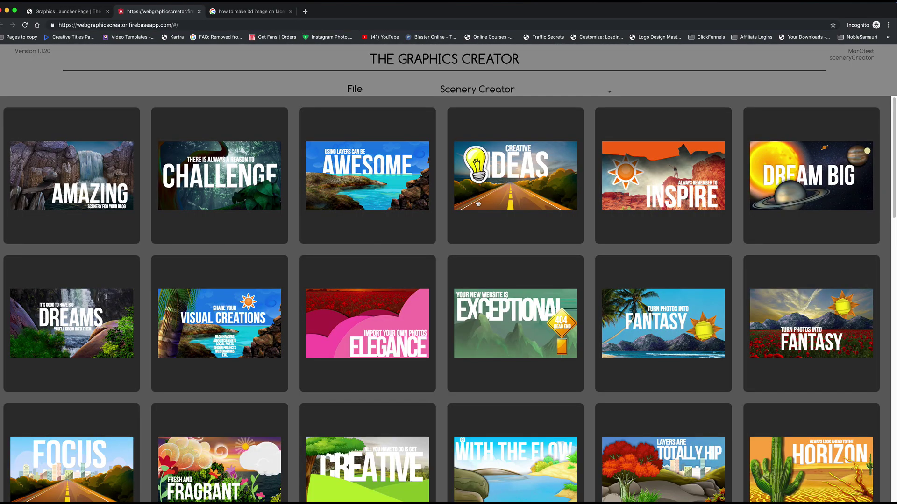
scroll(477, 202, down, 1)
scroll(477, 203, down, 2)
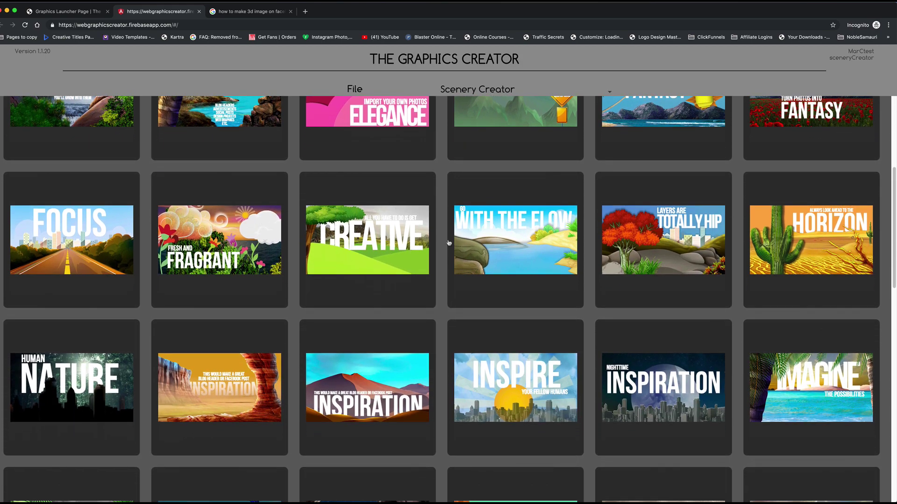
click(400, 248)
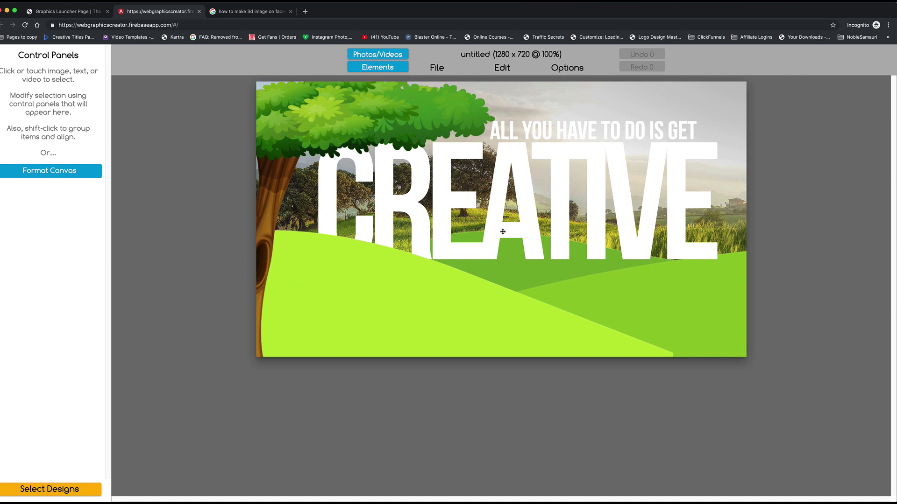
Export the selected tree scenery via File > Download Image as a PNG named Creative3d
click(348, 124)
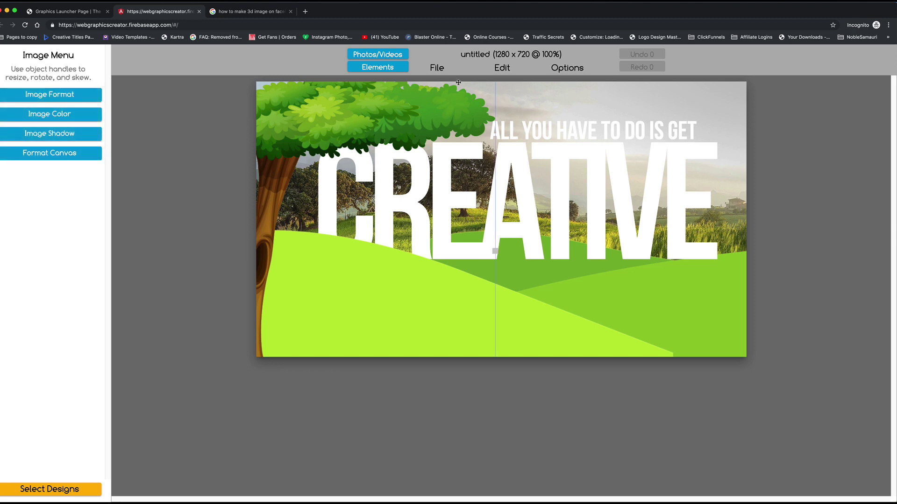
click(430, 67)
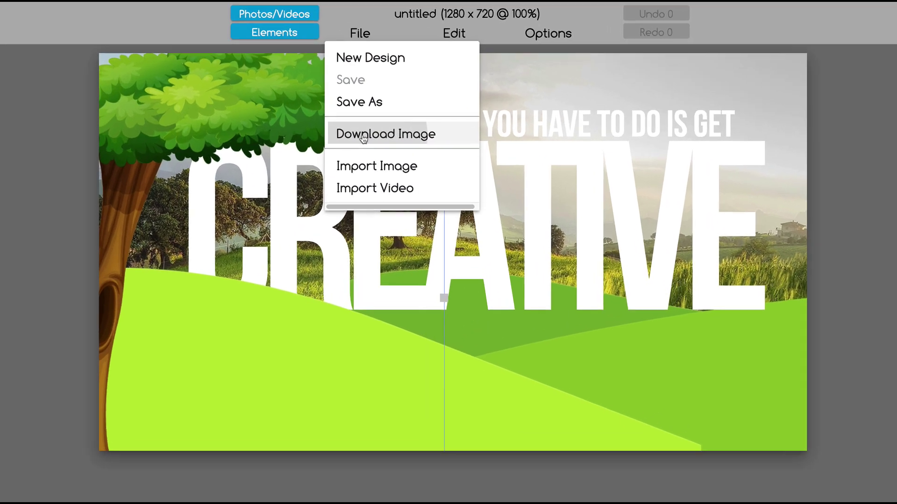
click(364, 135)
click(285, 386)
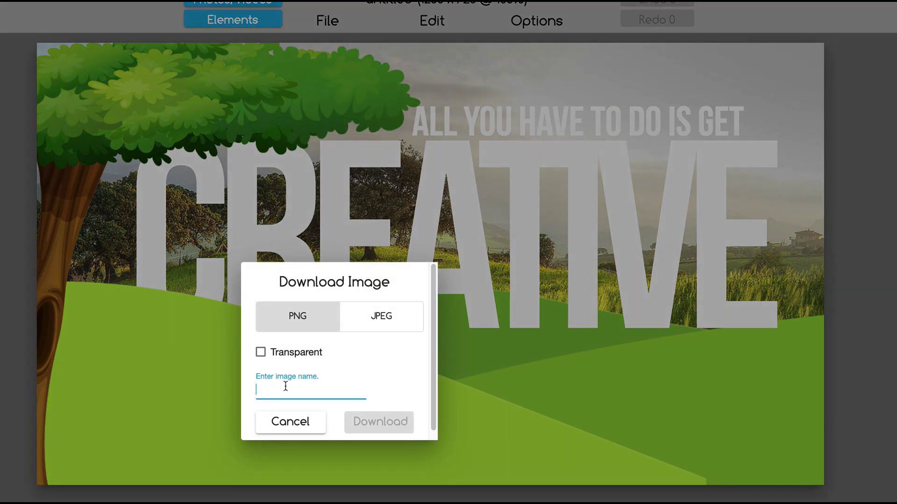
text(Creative3d)
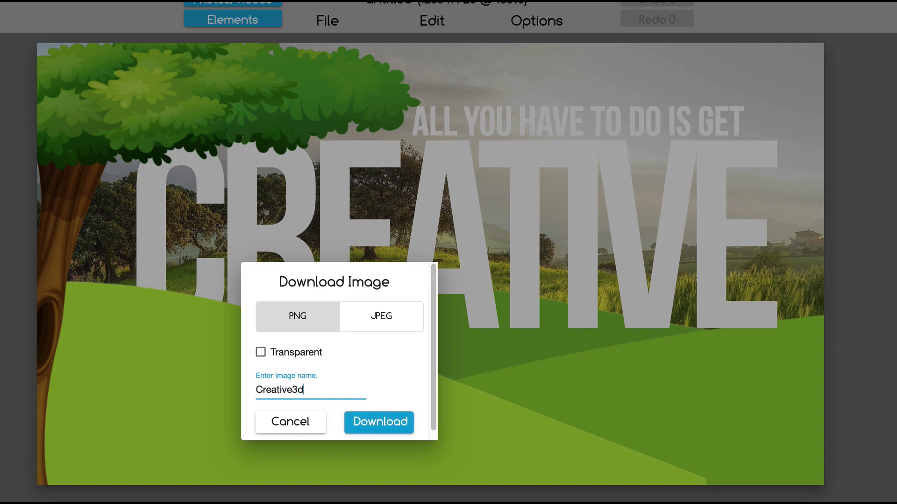
click(366, 423)
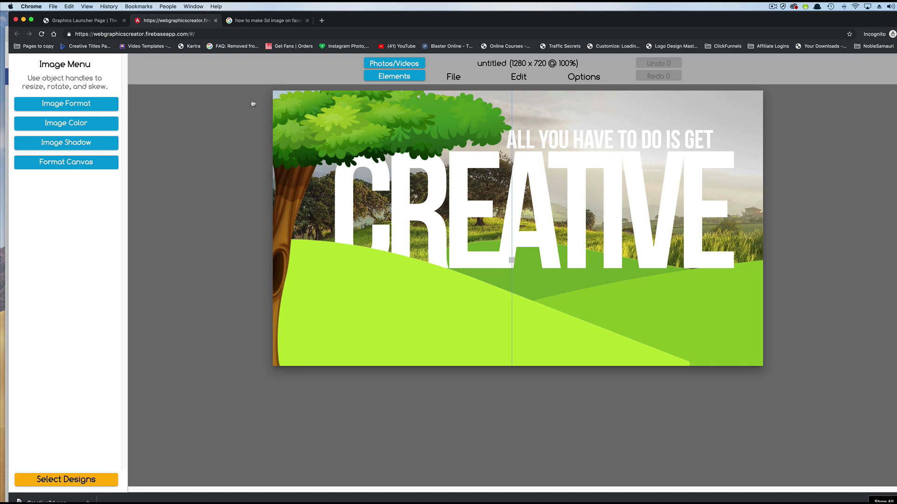
Colorize the tree image at 100 opacity with a white tint so it becomes a white silhouette
click(64, 123)
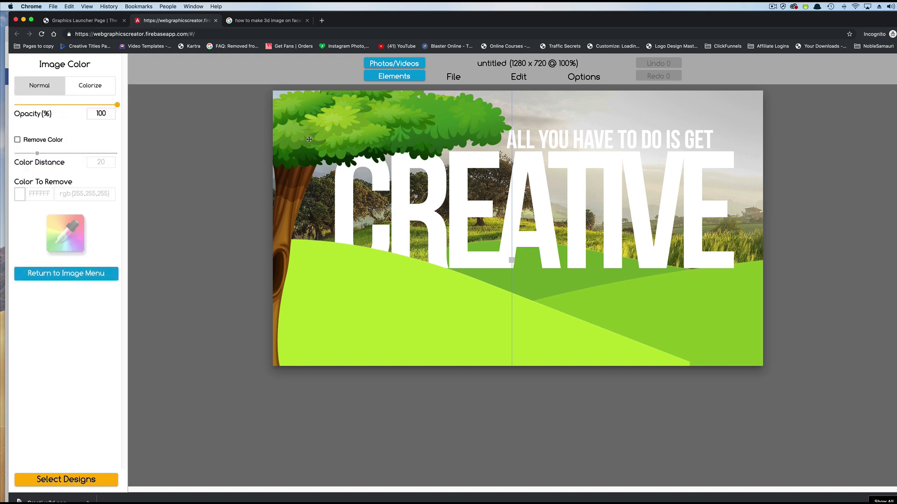
click(92, 85)
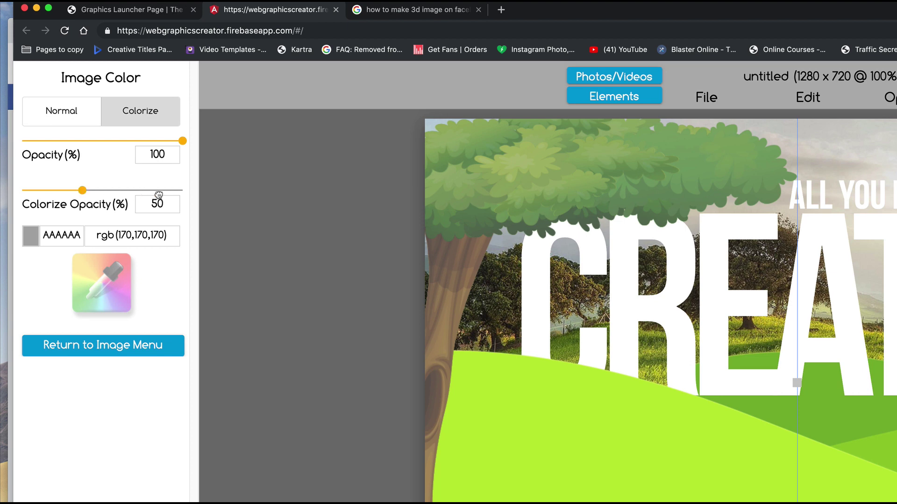
drag(84, 189, 190, 193)
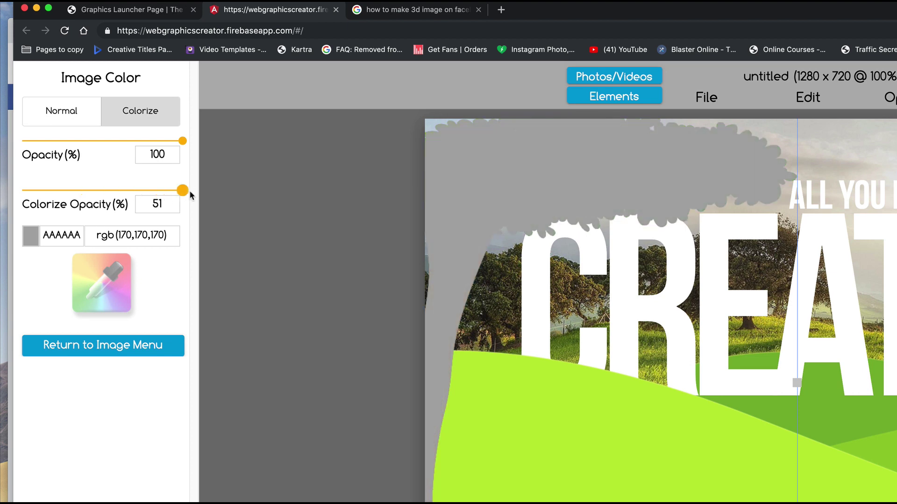
click(33, 237)
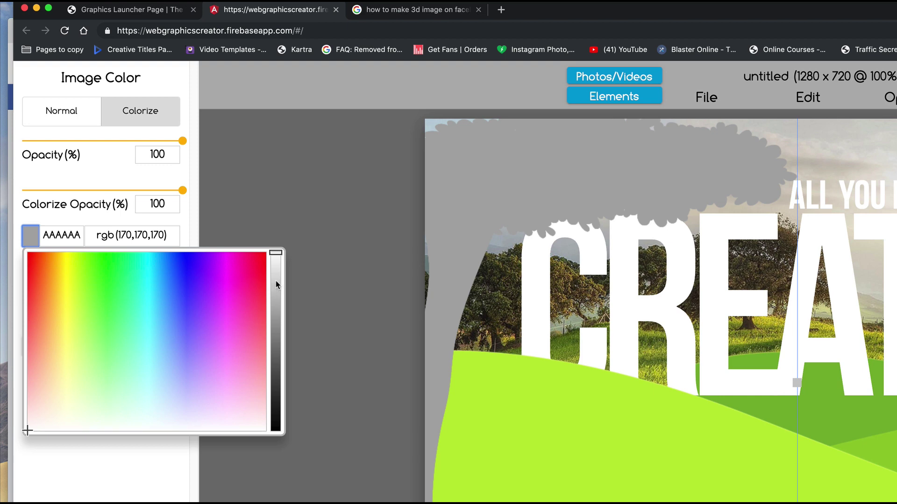
drag(276, 285, 276, 251)
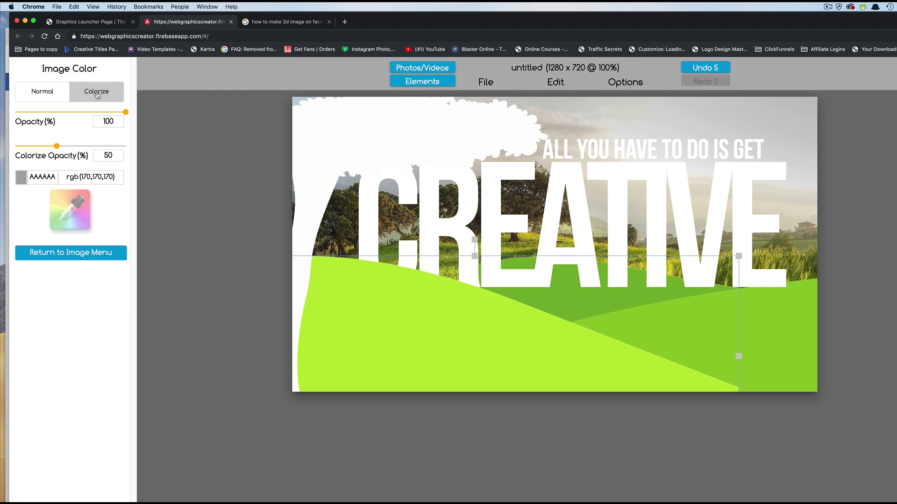
Colorize the lime green hill at full strength and lighten its tint to a pale grey
click(97, 95)
click(57, 146)
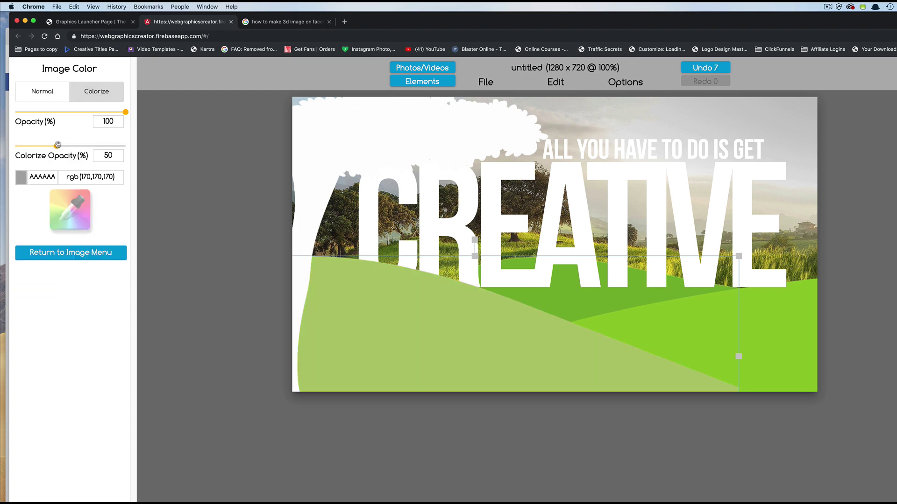
drag(62, 145, 131, 148)
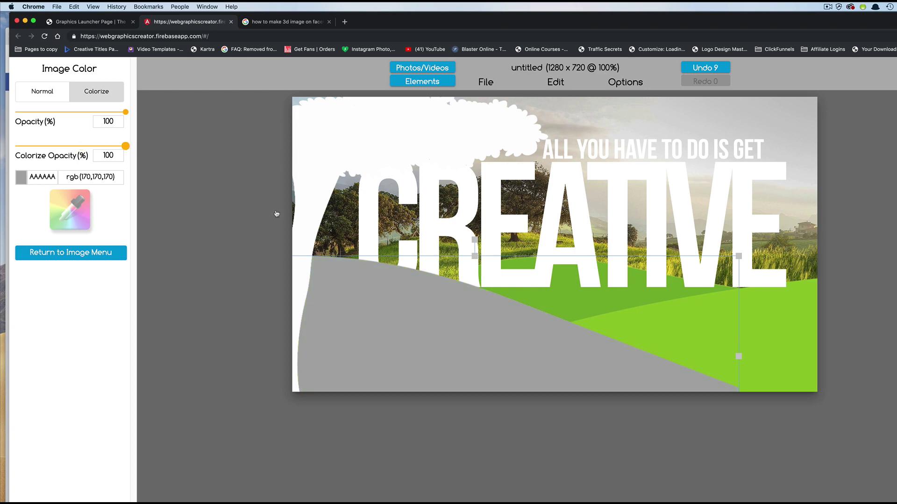
click(22, 178)
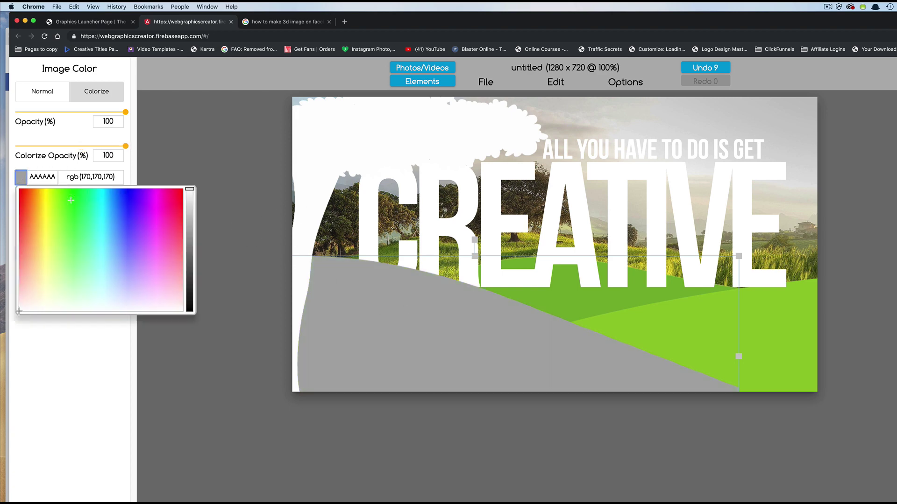
click(189, 209)
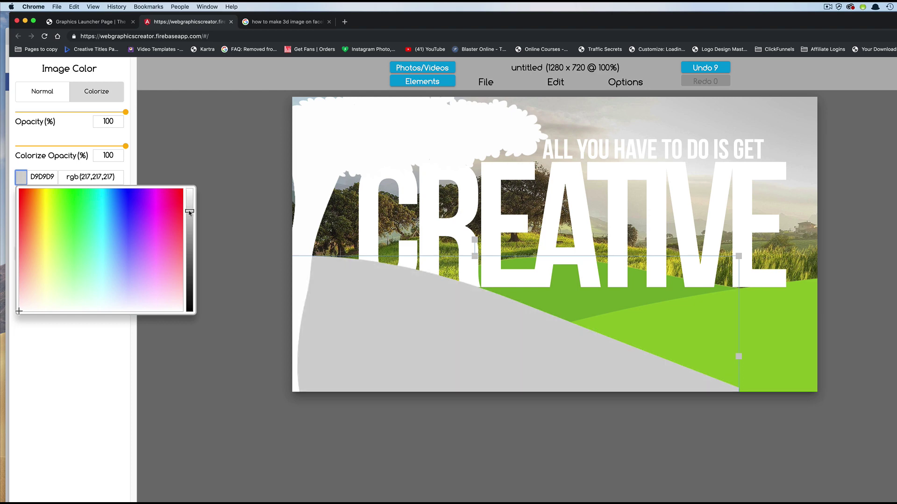
Recolour the CREATIVE lettering to a medium grey
click(366, 197)
click(67, 160)
click(22, 145)
click(190, 197)
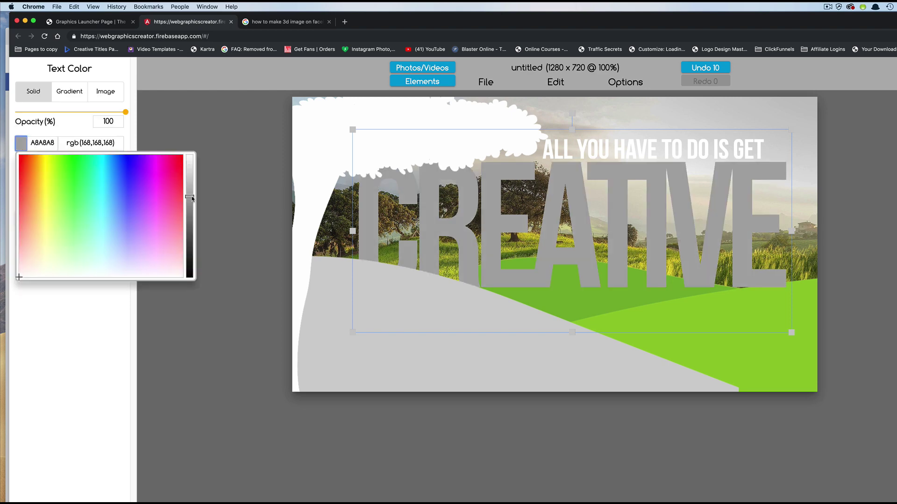
Select the remaining green hill image and colorize it grey
click(770, 368)
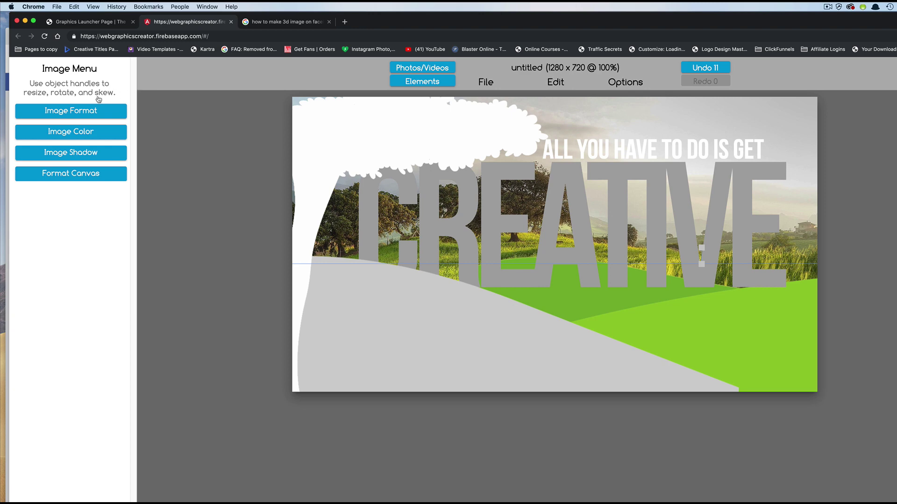
click(71, 132)
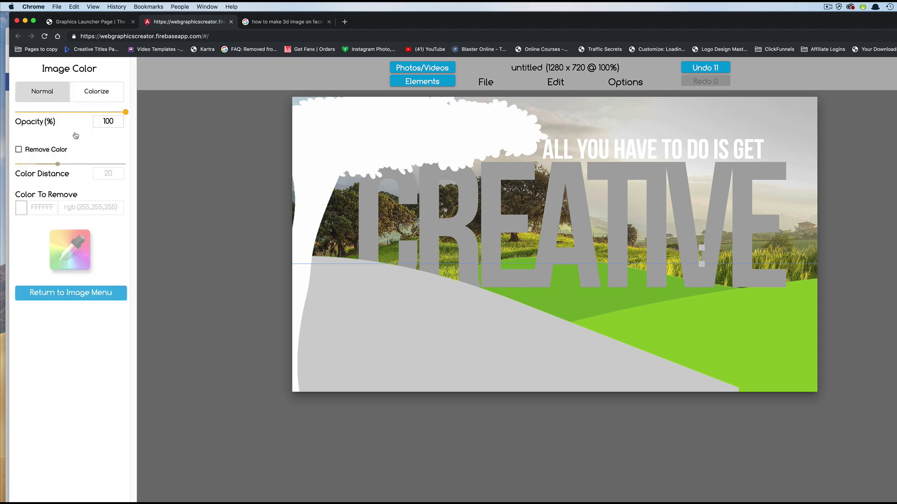
click(95, 91)
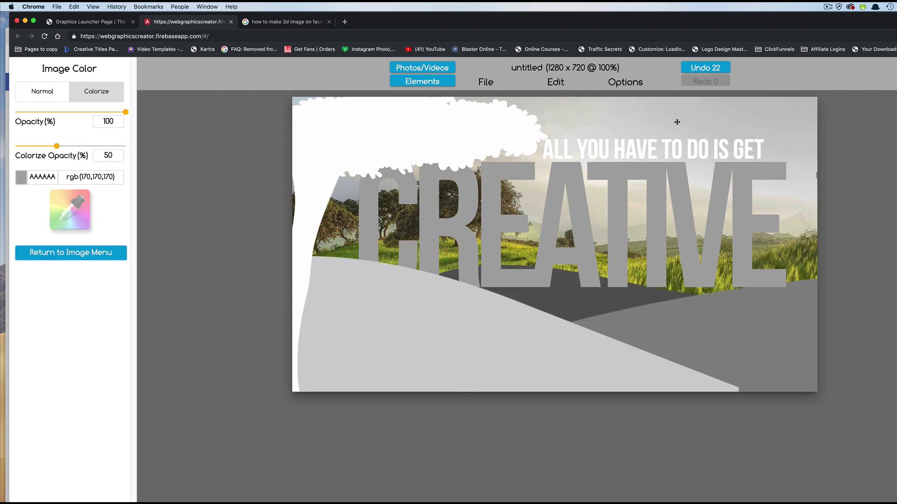
Delete the background scenery video and set the canvas colour to black (000000) in Format Canvas
key(Delete)
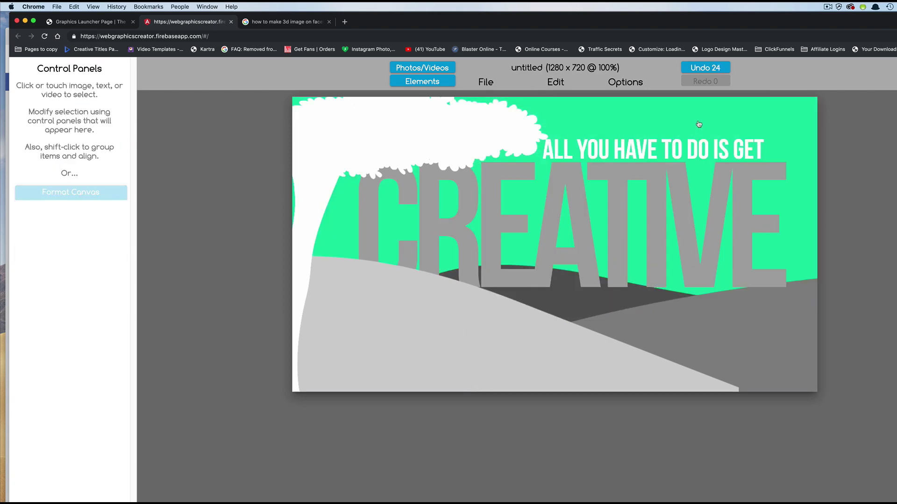
click(698, 125)
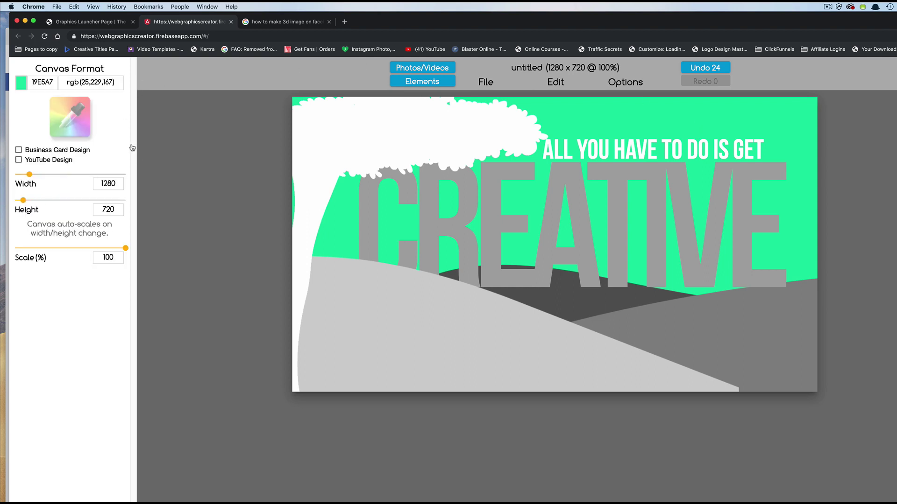
click(21, 84)
drag(189, 96, 189, 217)
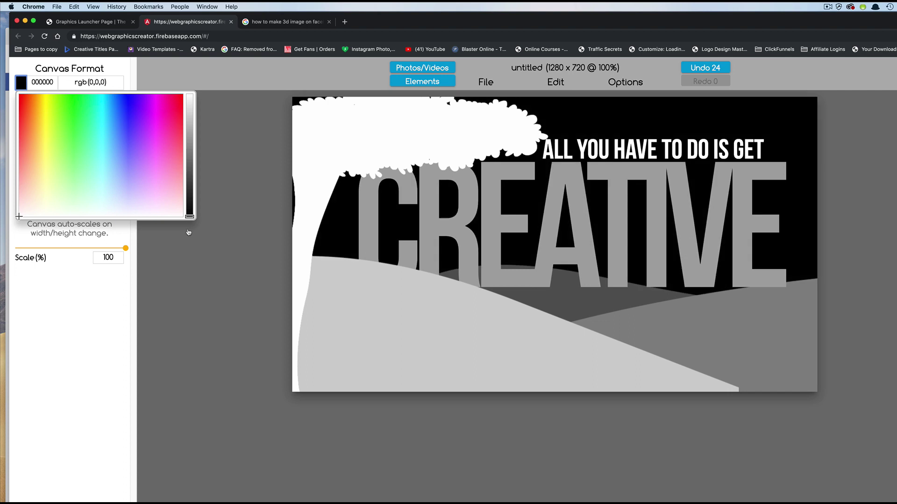
click(54, 295)
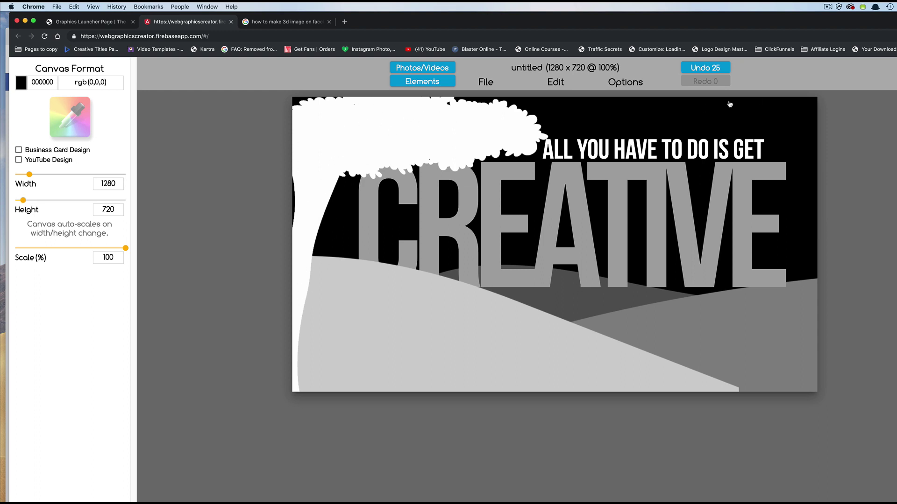
Export the greyscale design via File > Download Image as a PNG named Creative3d_depth
click(485, 83)
click(495, 159)
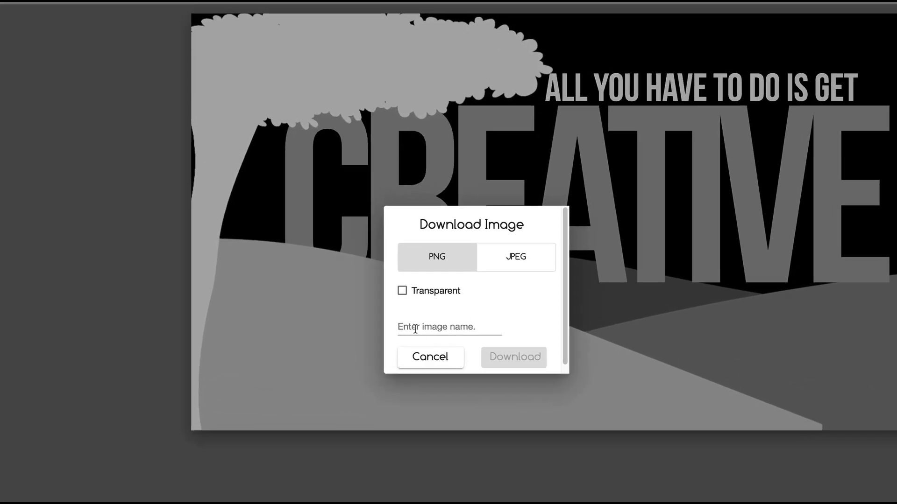
click(405, 326)
text(Cr)
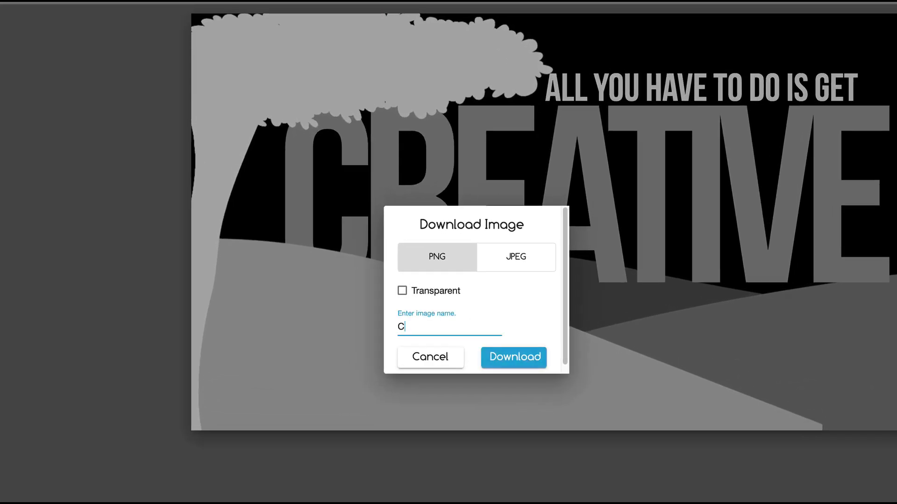
text(eative3d)
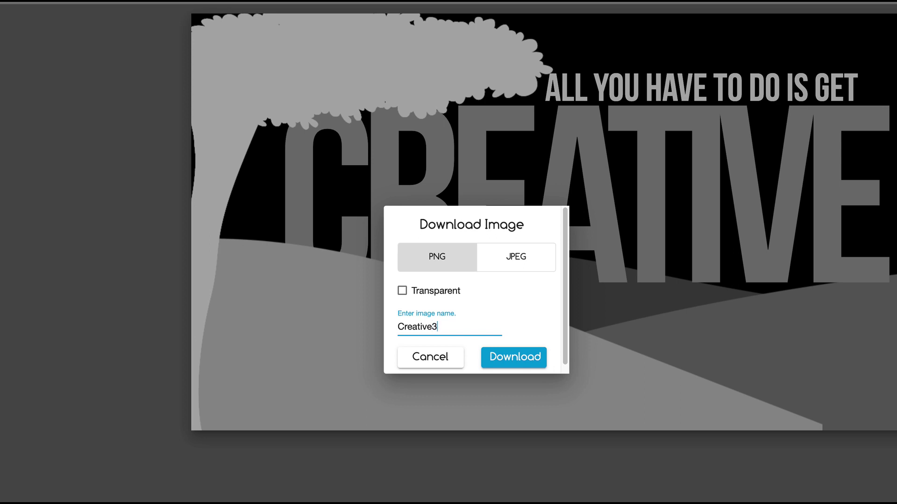
text(_depth)
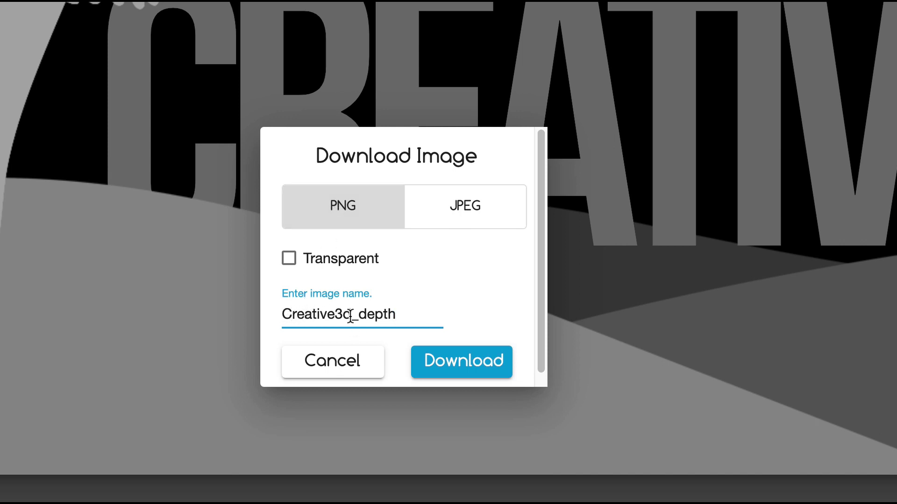
drag(351, 316, 396, 317)
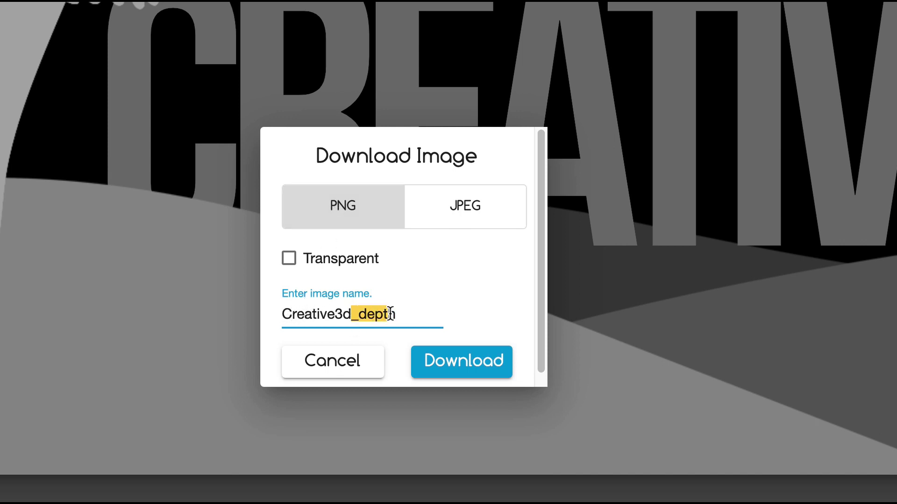
click(482, 368)
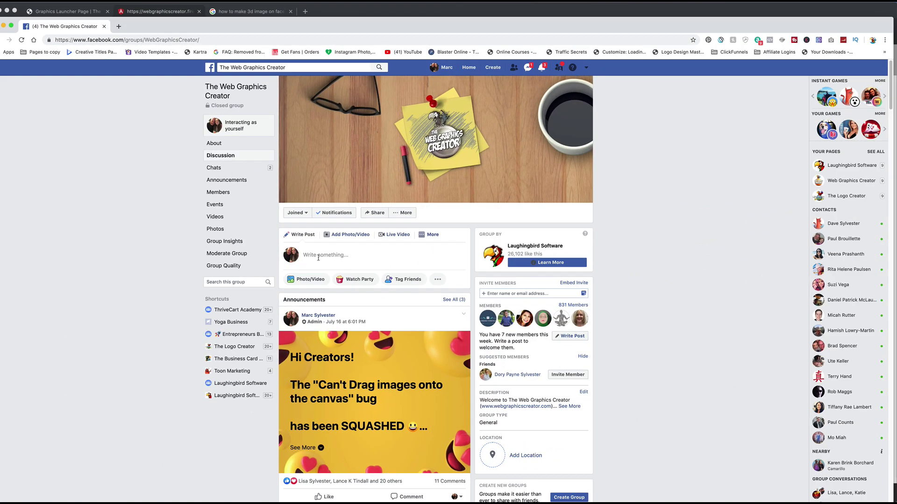
Draft the group post 'Here's a new trick! 3d Facebook images!!' and start attaching photos
click(318, 256)
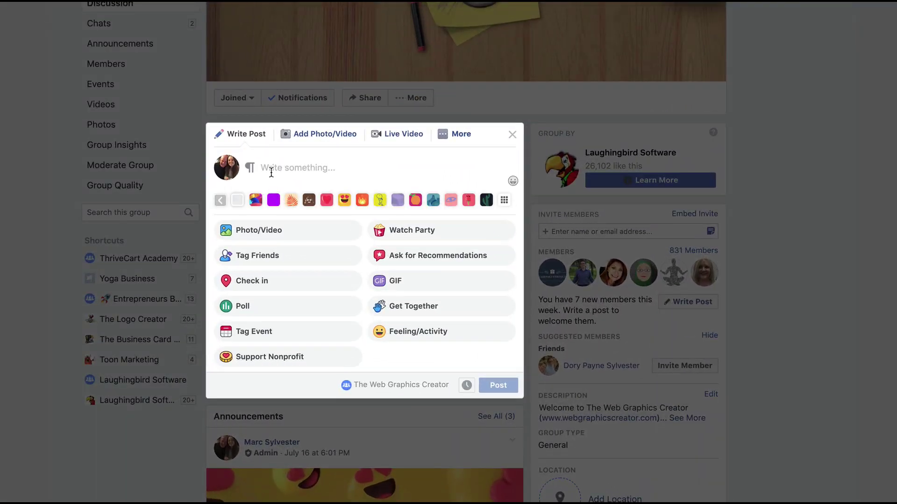
text(Here's a new trick!)
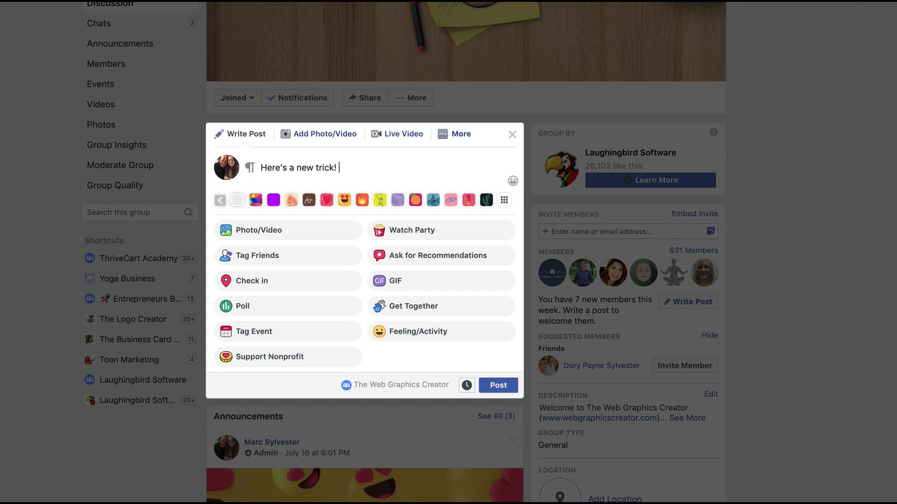
text(3d Facebook images!!)
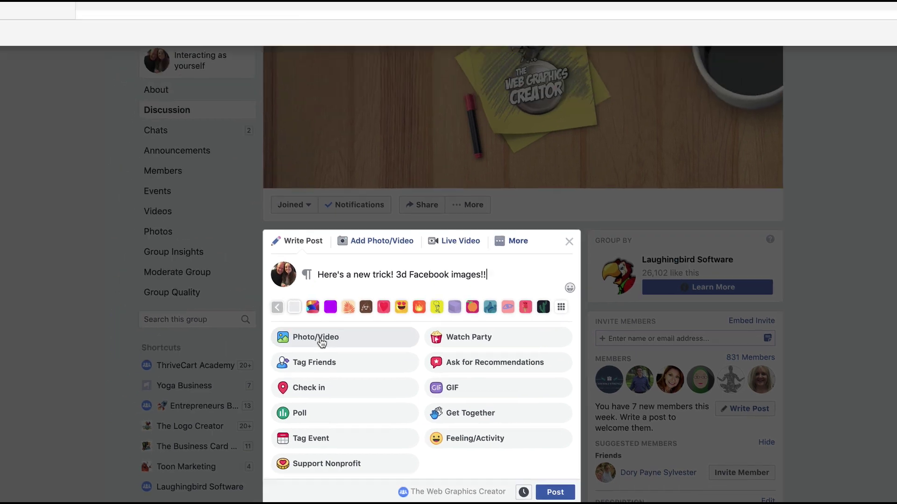
click(264, 236)
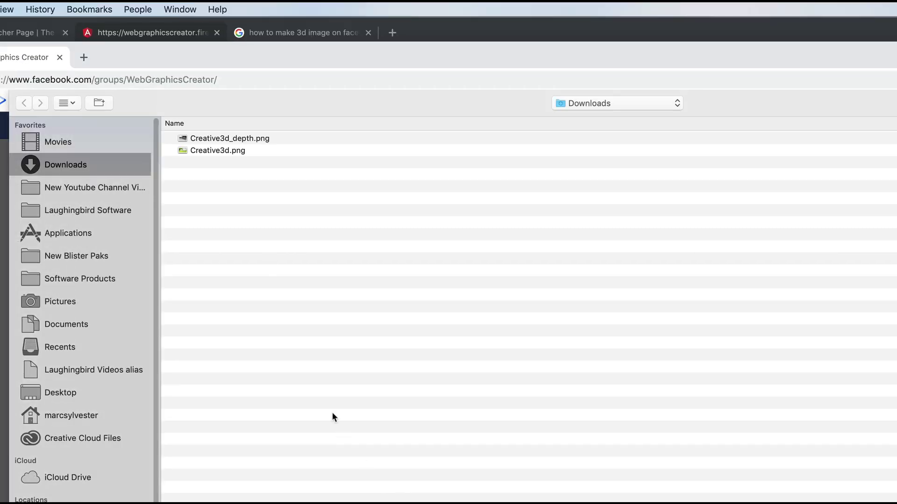
Select Creative3d.png together with Creative3d_depth.png and attach both so Facebook builds the 3D photo
click(209, 150)
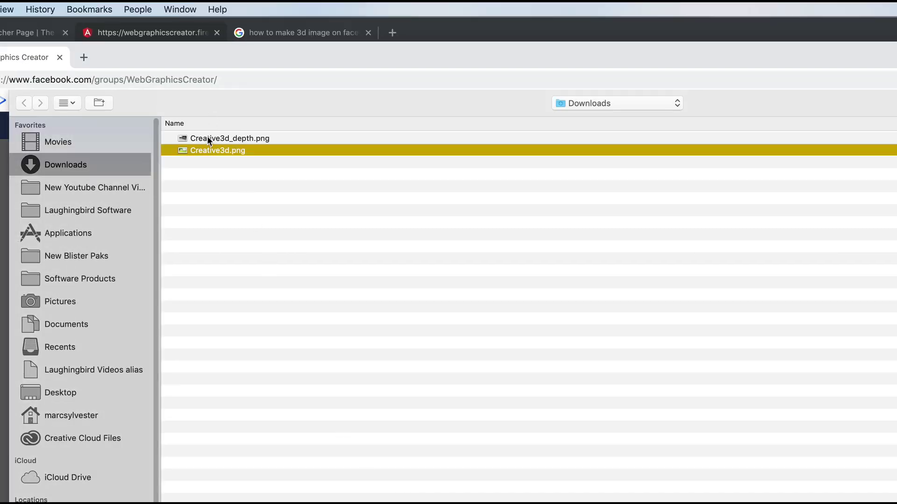
shift+click(206, 136)
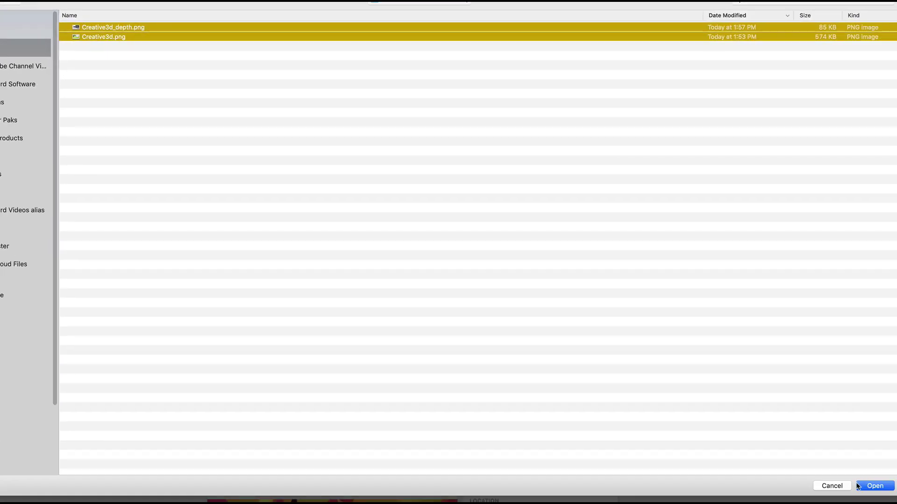
click(858, 486)
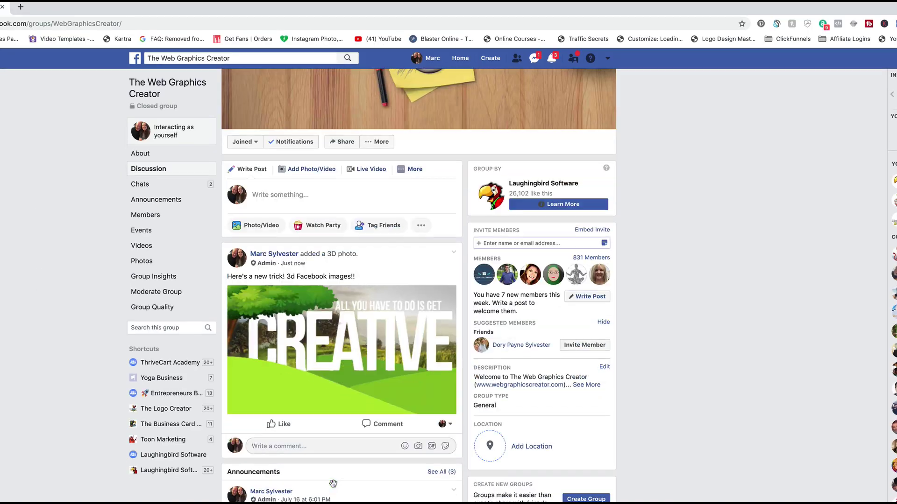
scroll(330, 261, down, 3)
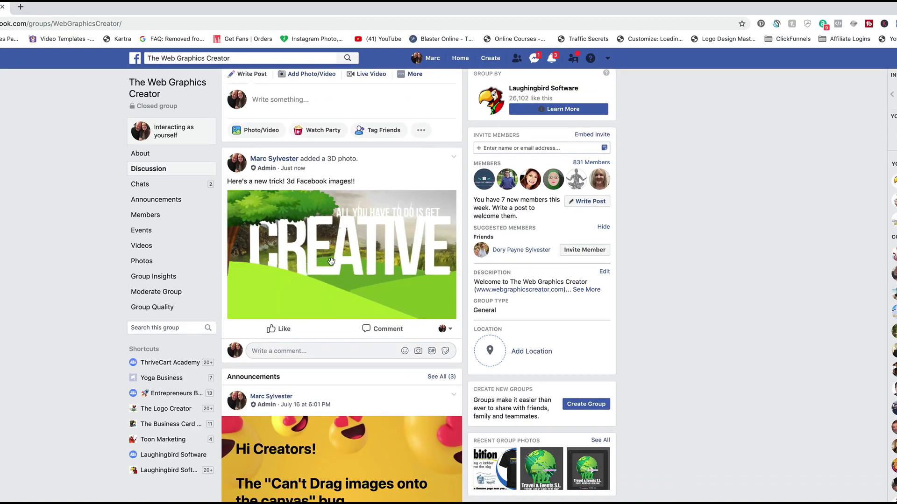